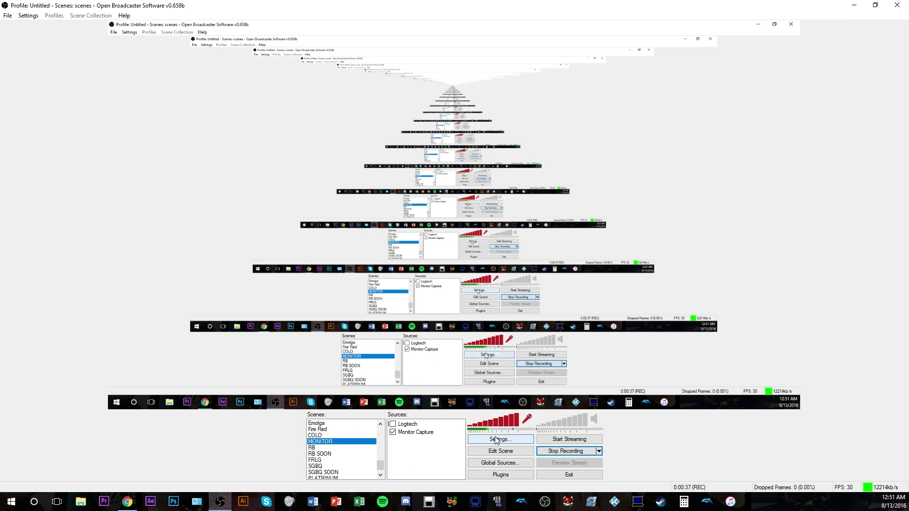
# Step: Open OBS Classic's Settings window on its General page, showing English as the language
pyautogui.click(494, 440)
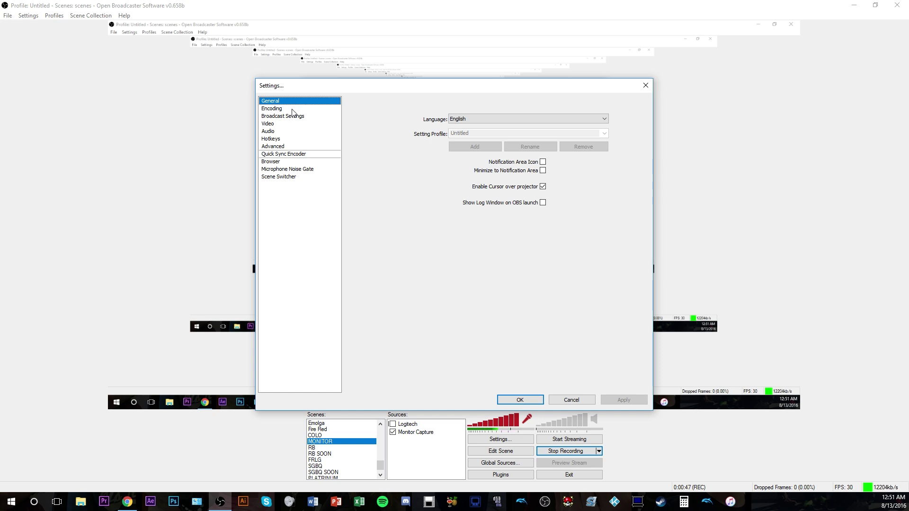
pyautogui.click(131, 505)
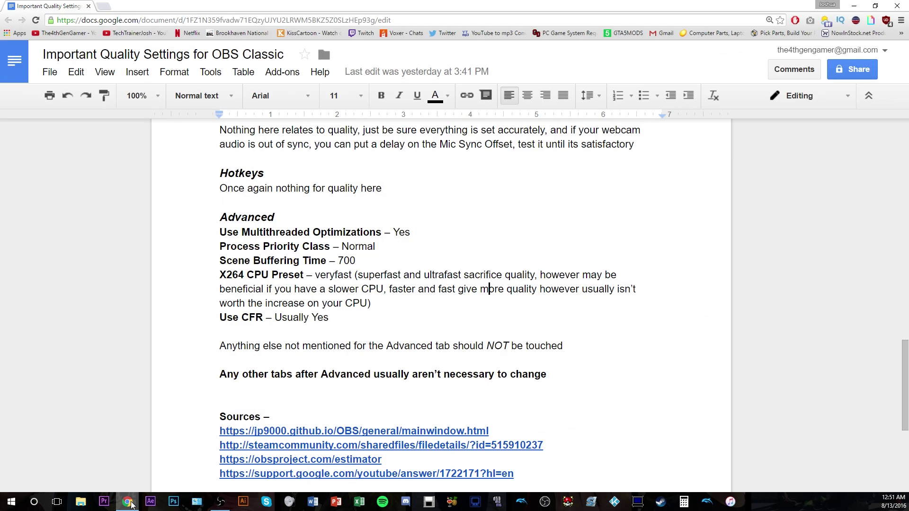
pyautogui.scroll(15, 290, 288)
pyautogui.scroll(7, 291, 288)
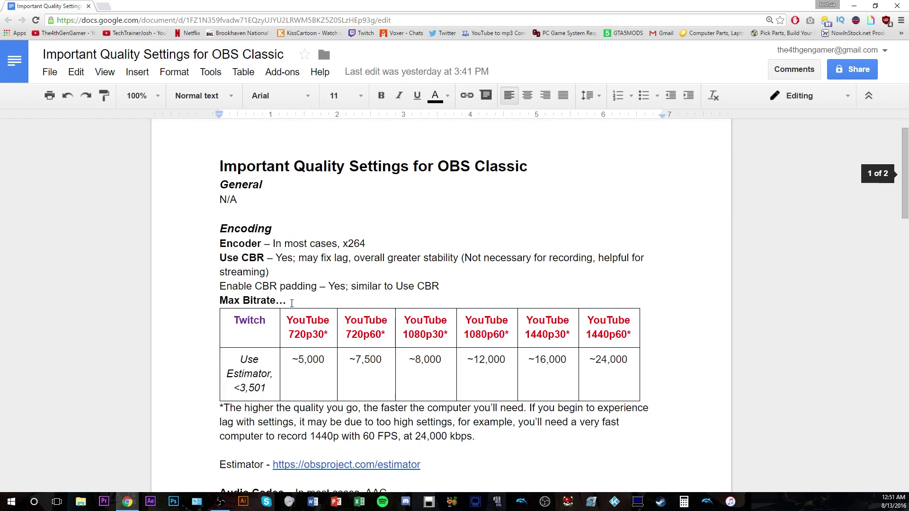
pyautogui.scroll(-20, 289, 303)
pyautogui.scroll(1, 291, 304)
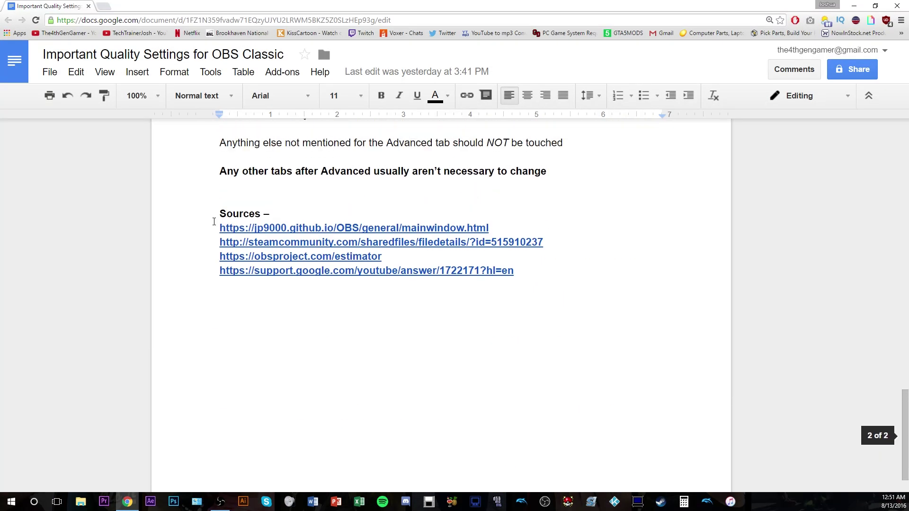
pyautogui.moveTo(211, 215); pyautogui.dragTo(567, 280)
pyautogui.click(567, 280)
pyautogui.scroll(4, 493, 295)
pyautogui.scroll(20, 493, 295)
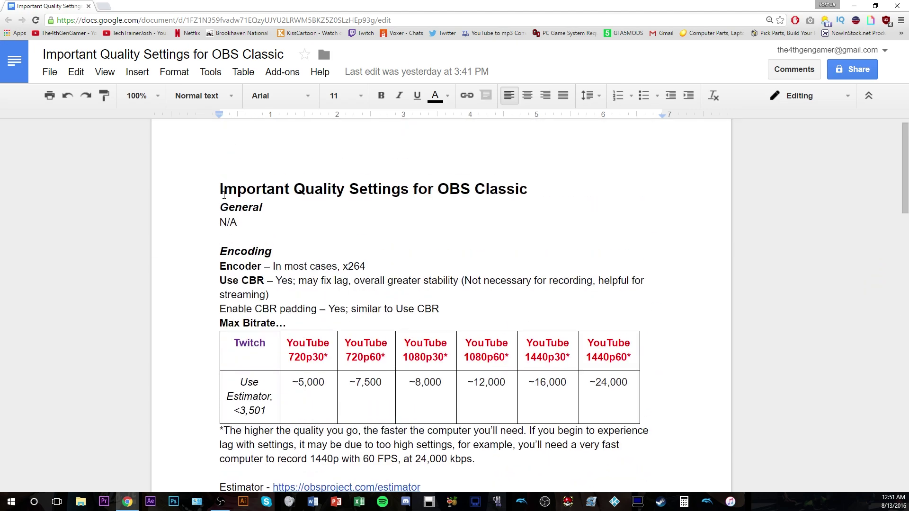
pyautogui.moveTo(222, 193); pyautogui.dragTo(393, 186)
pyautogui.click(393, 186)
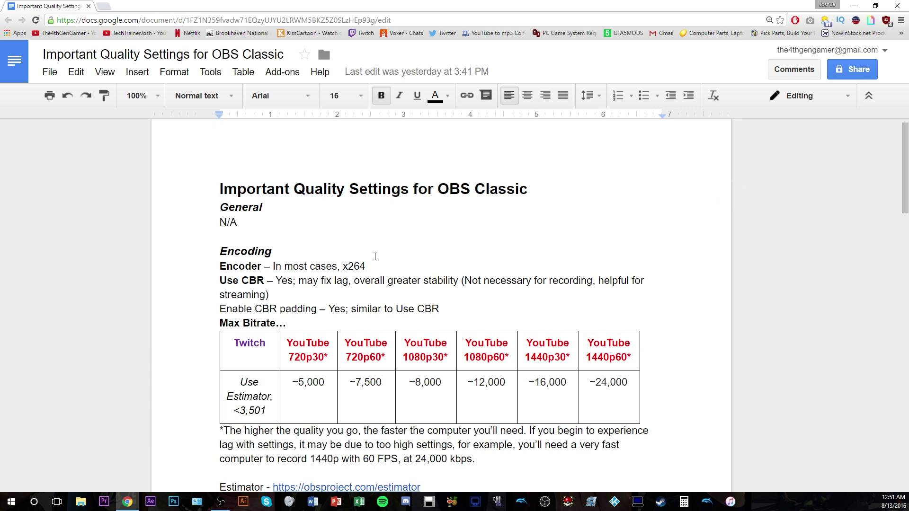
# Step: Return to OBS and review Encoding: x264 CBR, 12000 max bitrate and buffer, AAC 256 at 48kHz
pyautogui.click(845, 9)
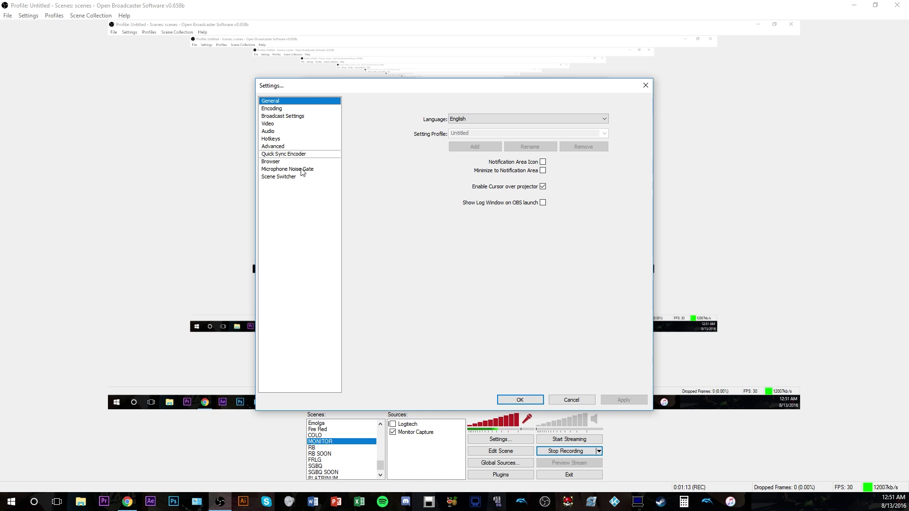
pyautogui.click(290, 110)
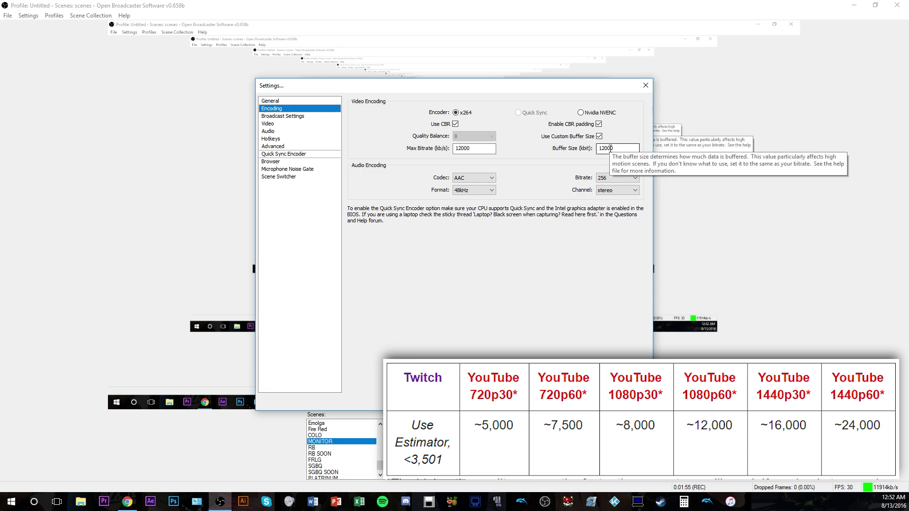
pyautogui.click(126, 501)
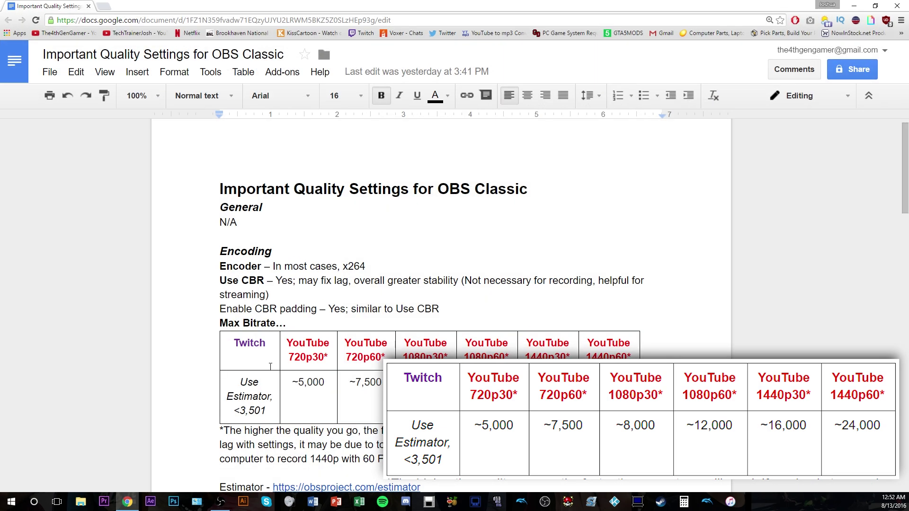
pyautogui.scroll(-2, 270, 367)
pyautogui.moveTo(237, 242); pyautogui.dragTo(262, 303)
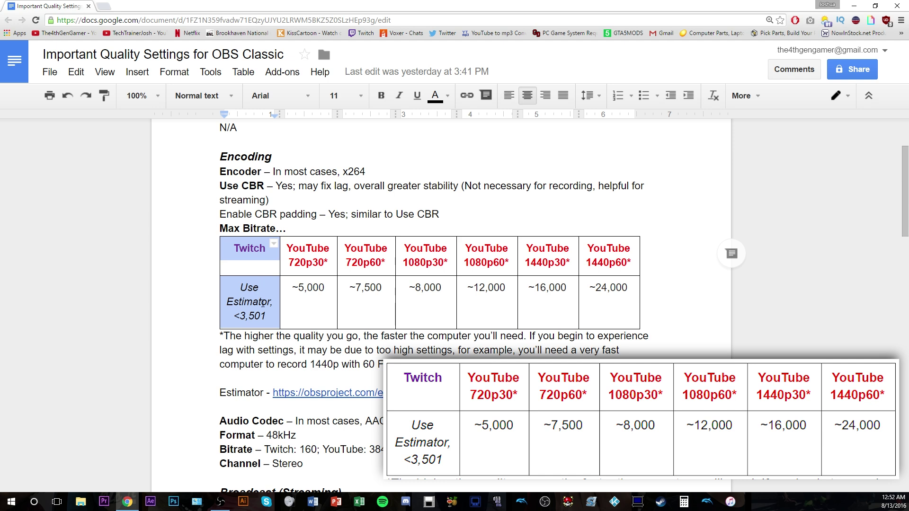
pyautogui.click(263, 303)
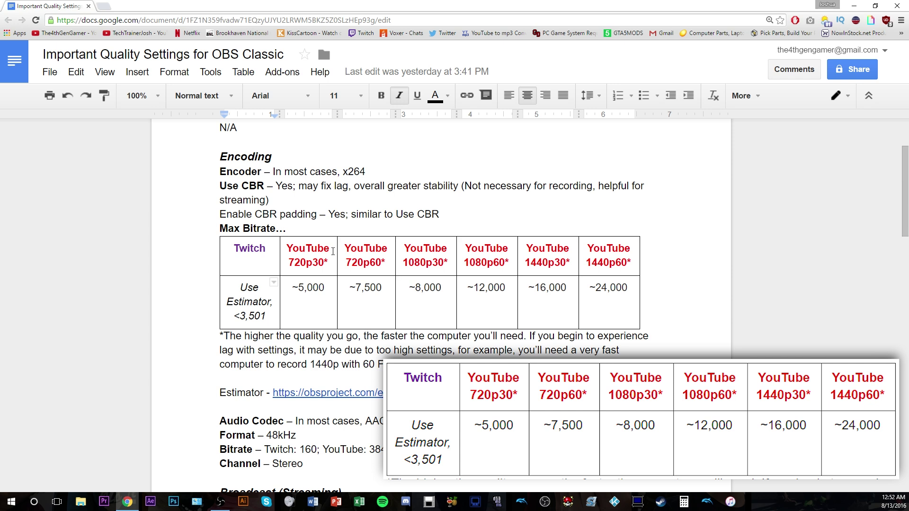
pyautogui.doubleClick(301, 294)
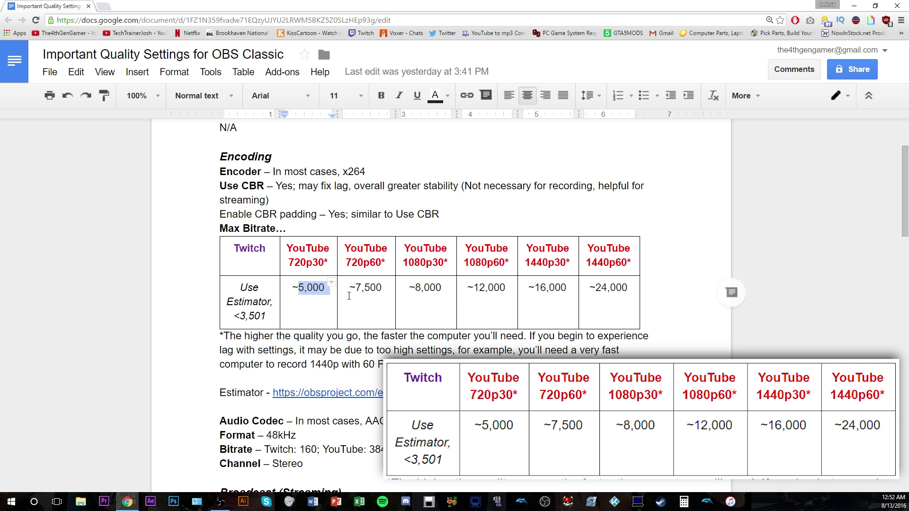
pyautogui.moveTo(355, 296); pyautogui.dragTo(372, 297)
pyautogui.moveTo(220, 337); pyautogui.dragTo(619, 353)
pyautogui.click(445, 359)
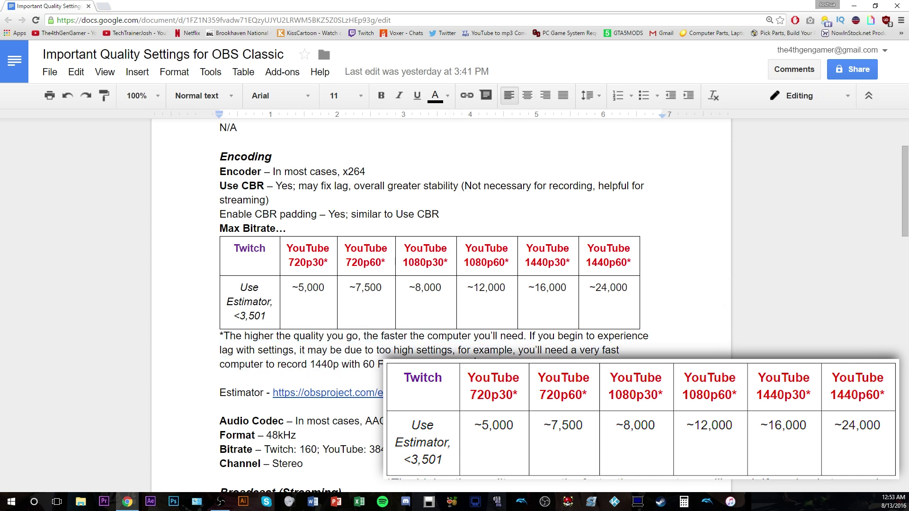
pyautogui.doubleClick(534, 300)
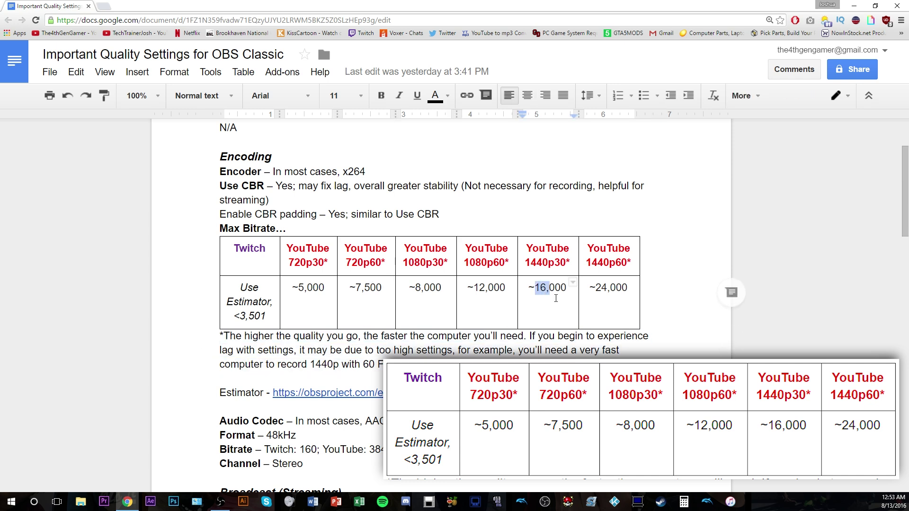
pyautogui.click(557, 298)
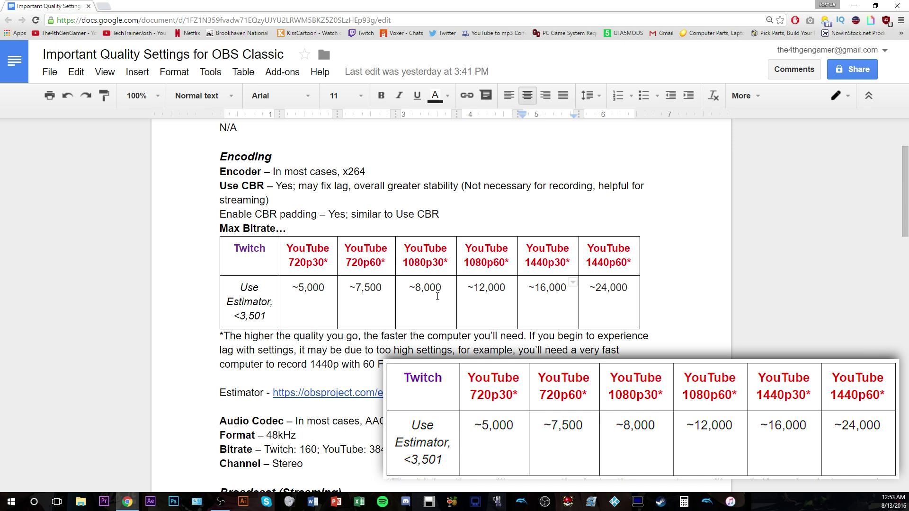
pyautogui.scroll(-2, 443, 273)
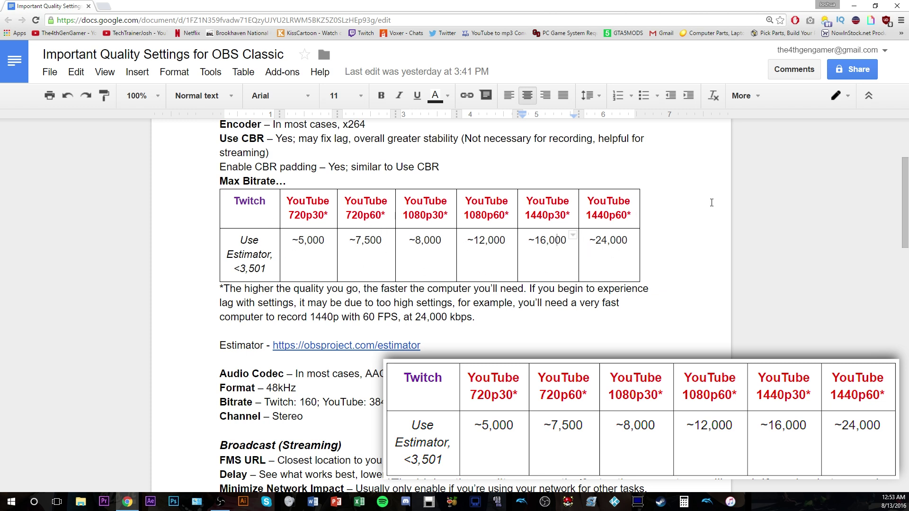
pyautogui.moveTo(331, 235); pyautogui.dragTo(724, 237)
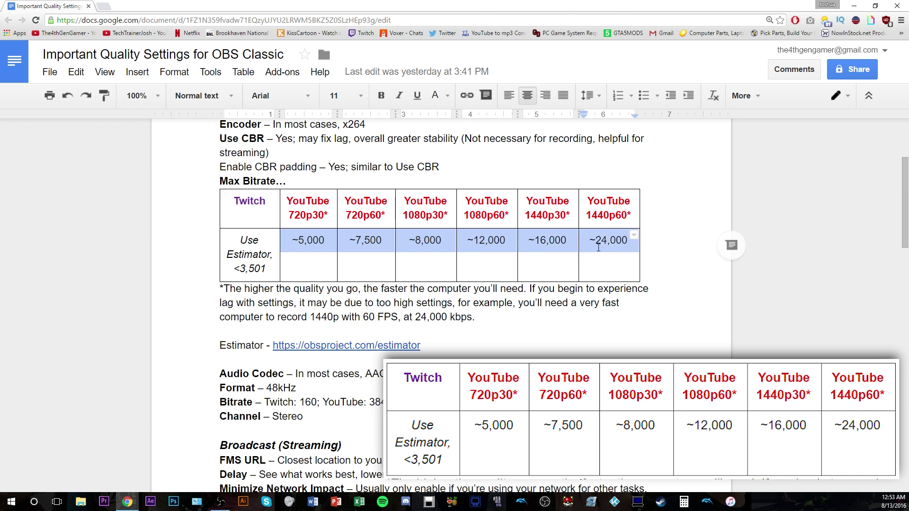
pyautogui.click(724, 237)
# Step: Keep the audio bitrate at 256, then view the Twitch Broadcast Settings page
pyautogui.click(855, 6)
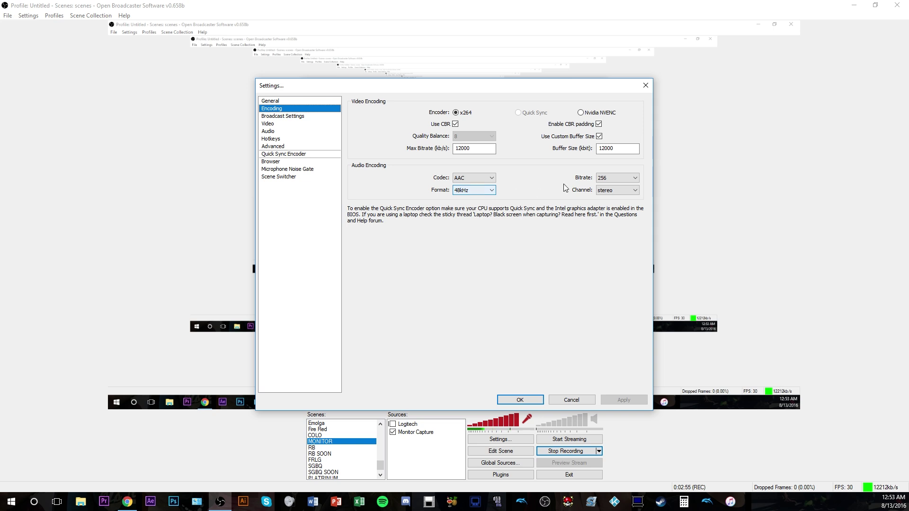
pyautogui.click(618, 178)
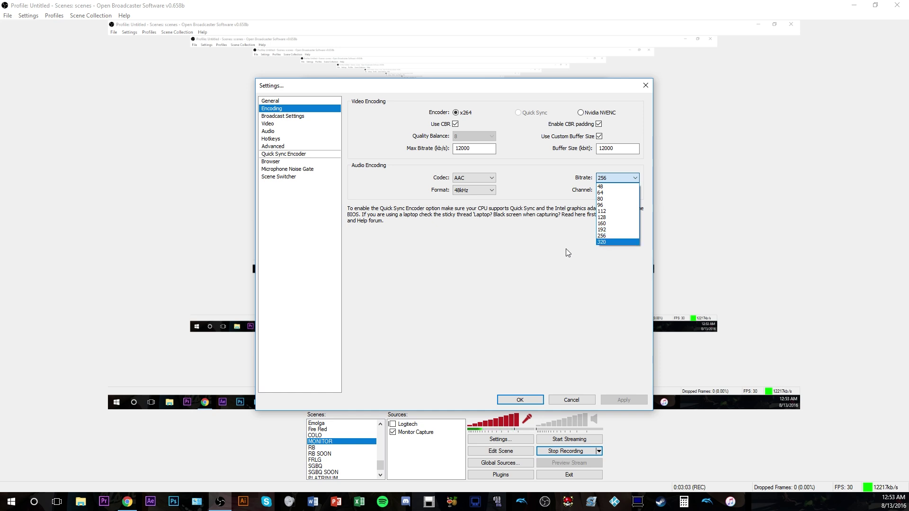
pyautogui.click(547, 251)
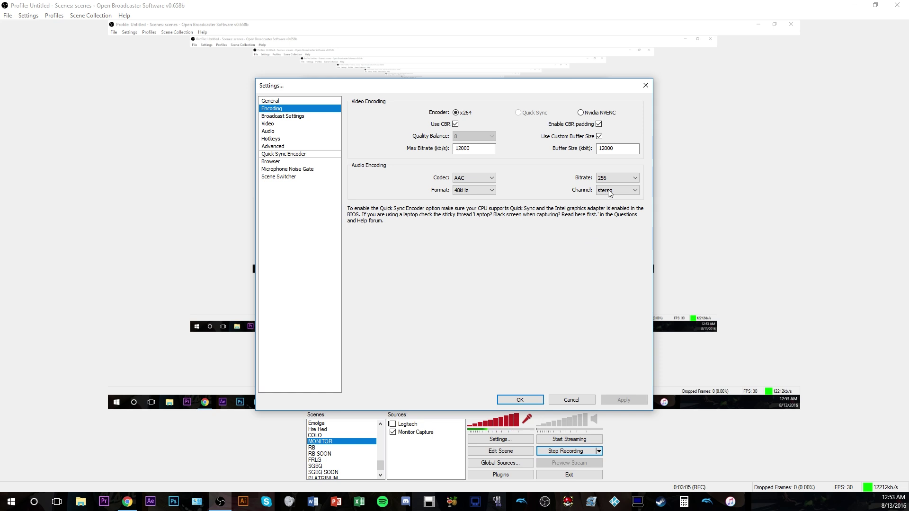
pyautogui.click(269, 116)
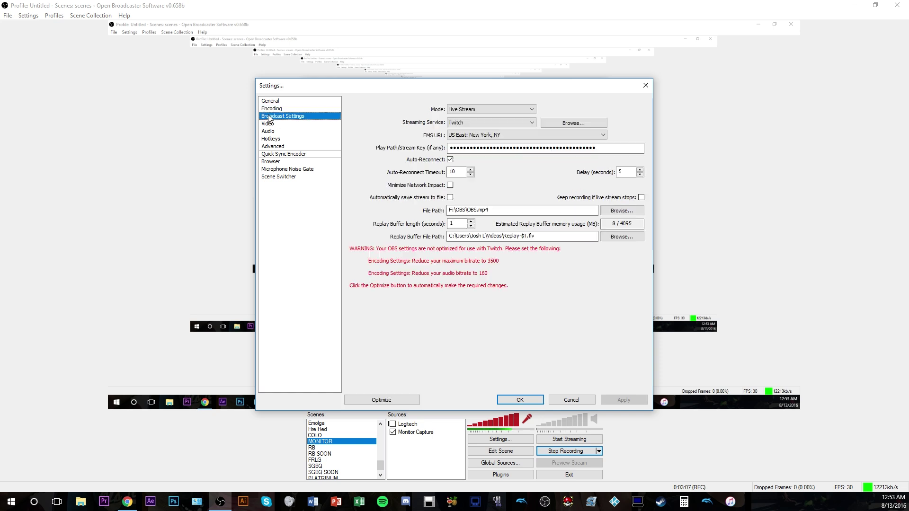
# Step: Leave the FMS URL streaming server set to US East: New York, NY
pyautogui.click(501, 135)
pyautogui.click(501, 136)
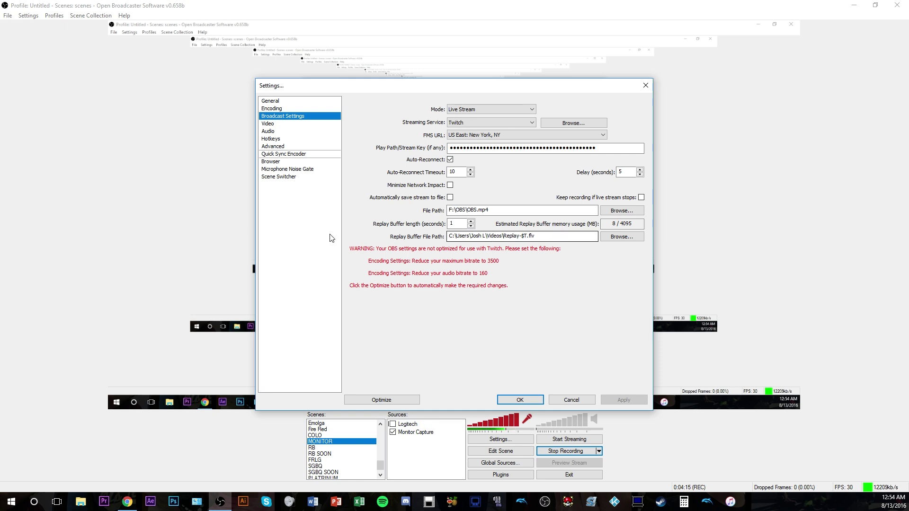
pyautogui.click(273, 124)
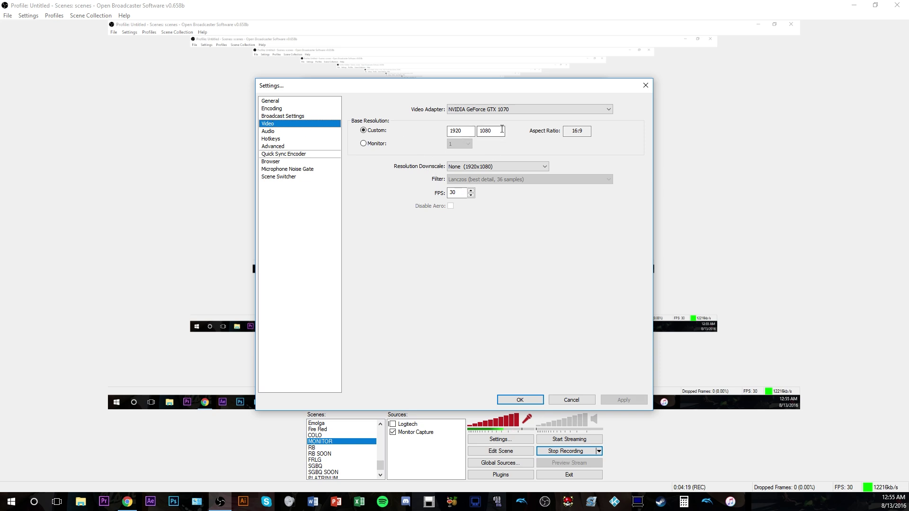
pyautogui.click(509, 110)
pyautogui.click(507, 109)
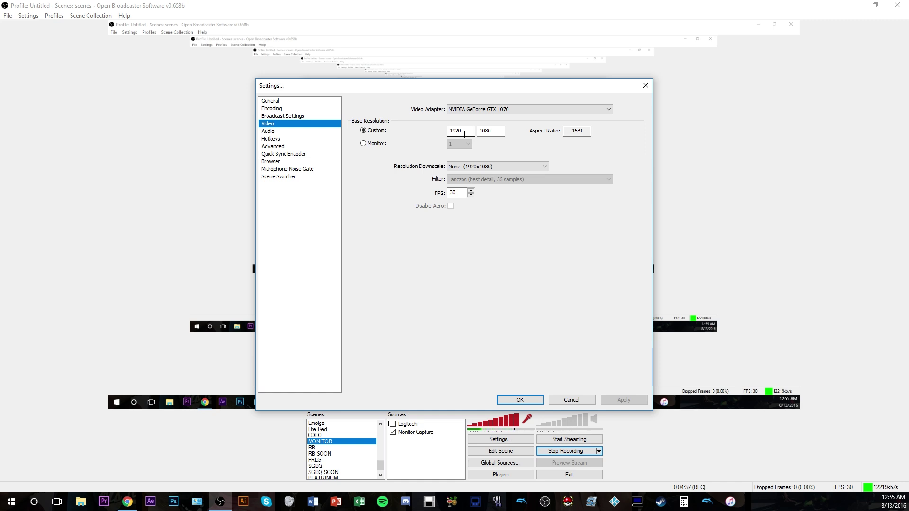
pyautogui.click(481, 168)
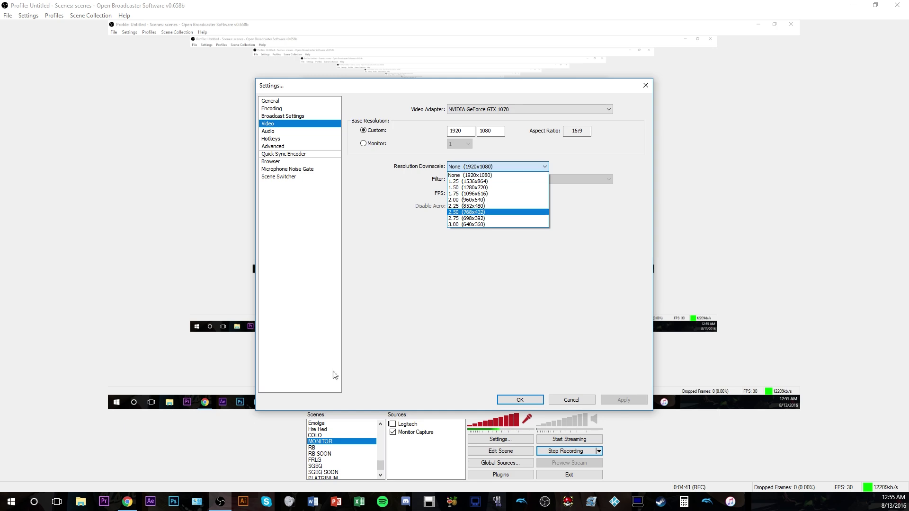
pyautogui.click(127, 502)
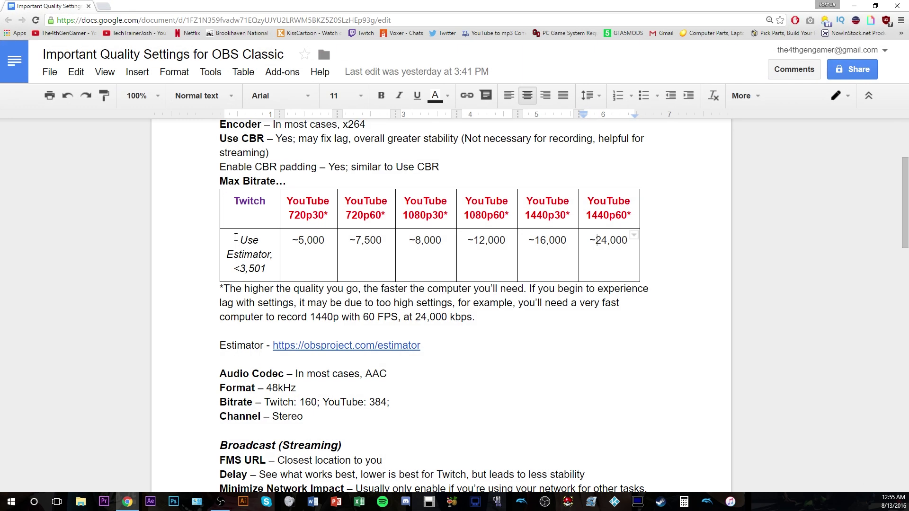
pyautogui.moveTo(289, 216); pyautogui.dragTo(311, 217)
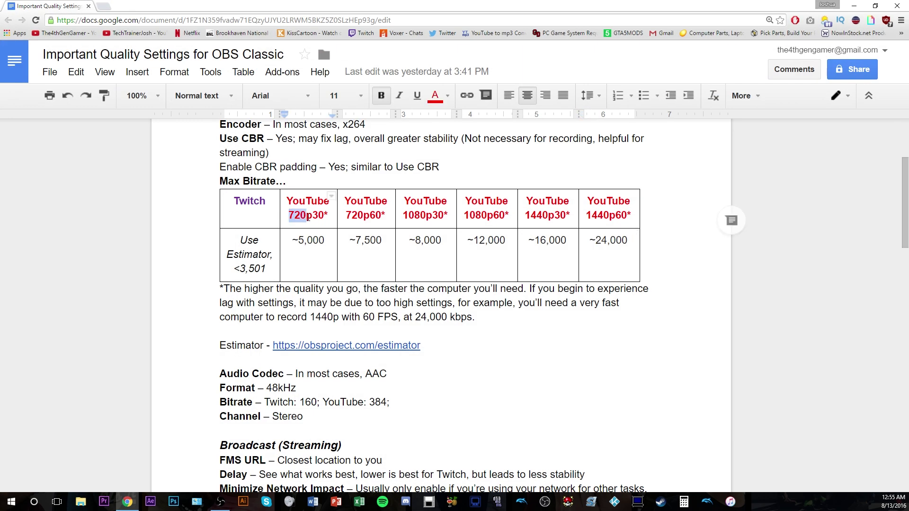
pyautogui.click(855, 6)
pyautogui.click(724, 63)
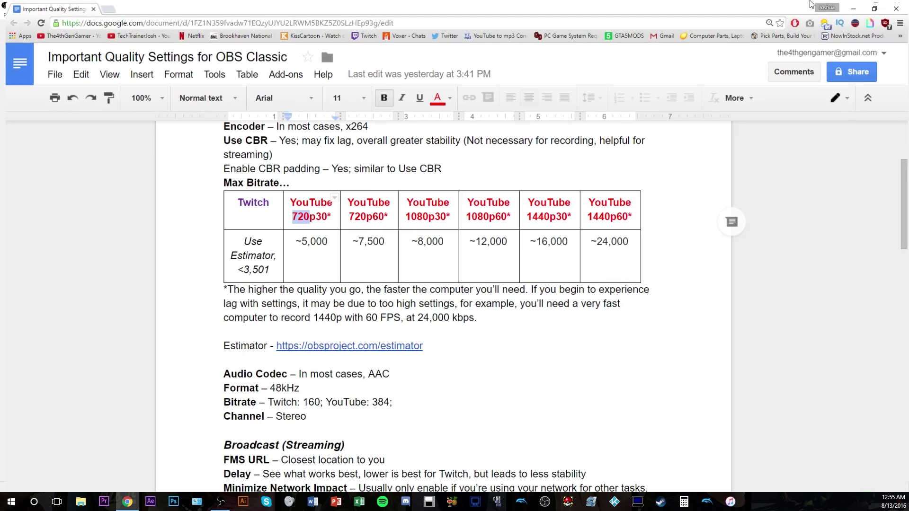
# Step: Try a 1.50 (1280x720) resolution downscale, then revert it to None (1920x1080)
pyautogui.click(854, 6)
pyautogui.click(493, 167)
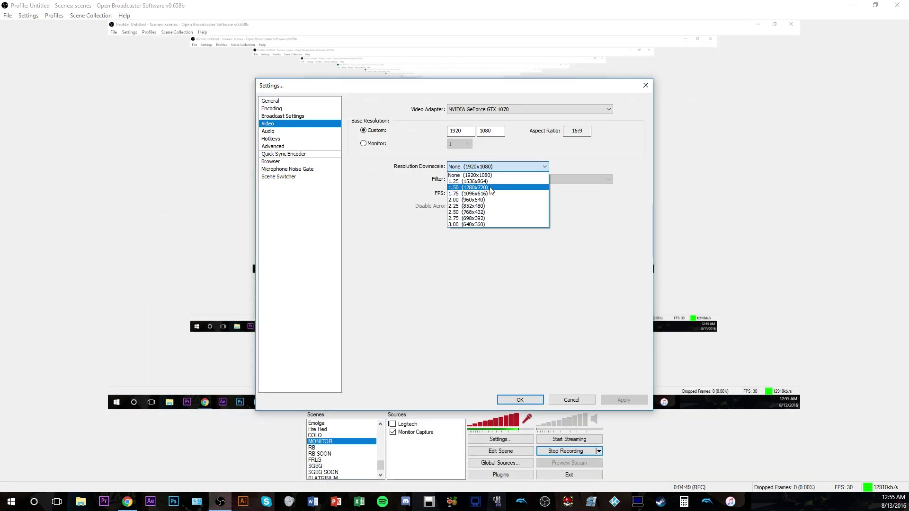
pyautogui.click(490, 187)
pyautogui.click(478, 166)
pyautogui.click(476, 174)
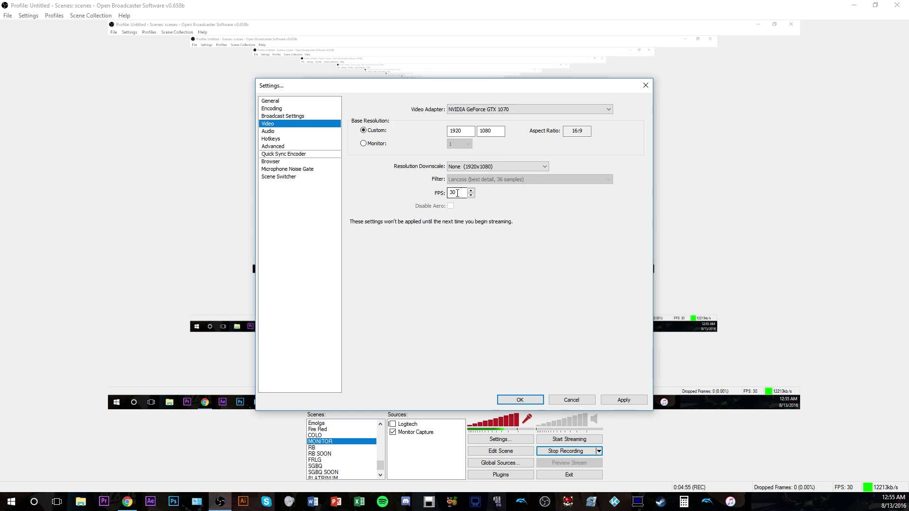
pyautogui.click(129, 507)
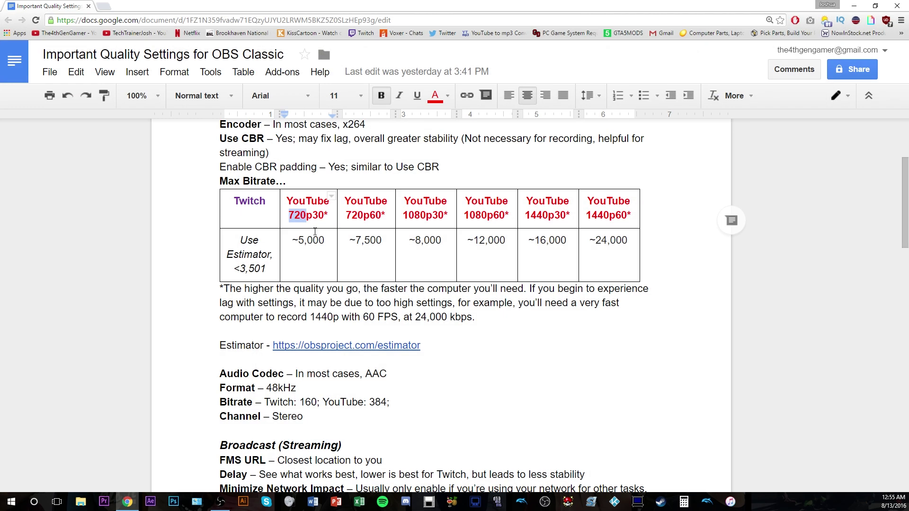
pyautogui.moveTo(313, 215); pyautogui.dragTo(323, 223)
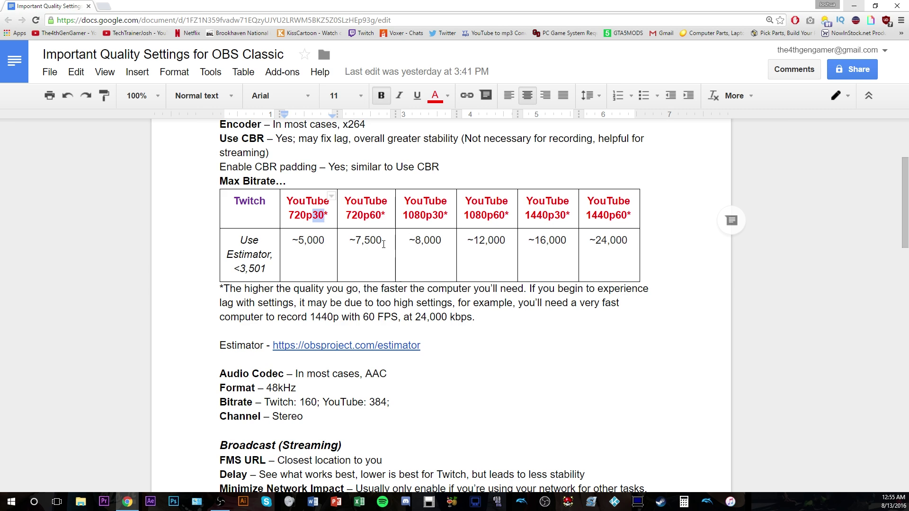
pyautogui.doubleClick(379, 245)
pyautogui.click(383, 241)
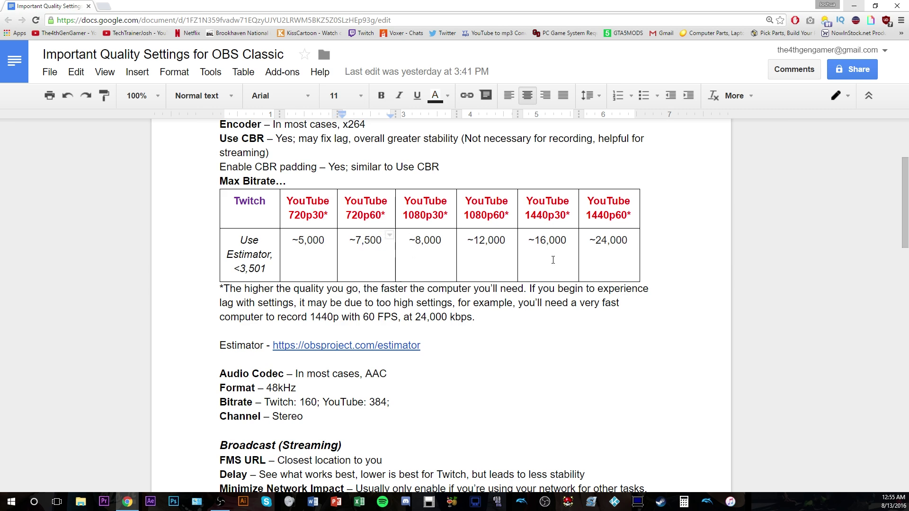
# Step: Confirm Video stays at None (1920x1080) downscale with 30 FPS
pyautogui.click(854, 6)
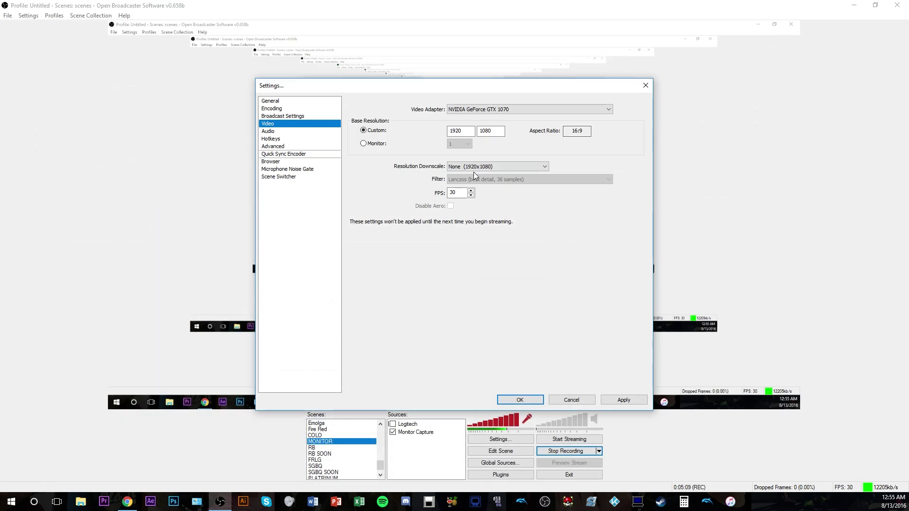
pyautogui.click(474, 169)
pyautogui.click(384, 180)
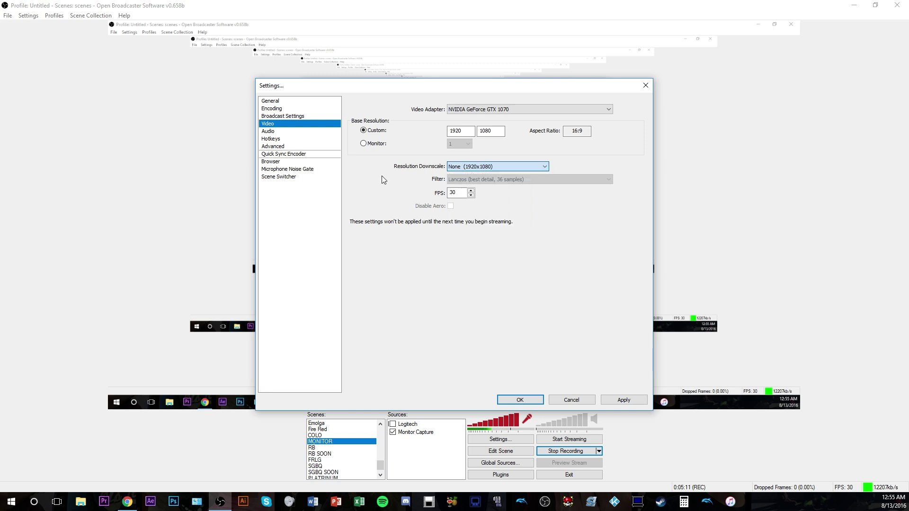
pyautogui.click(466, 193)
# Step: Discard the pending video changes, review Audio, then view the Hotkeys page
pyautogui.click(309, 132)
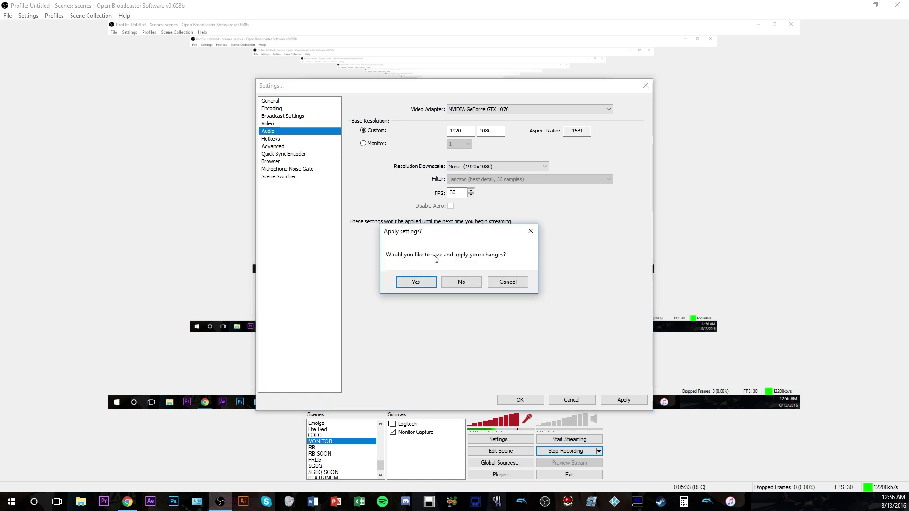
pyautogui.click(469, 284)
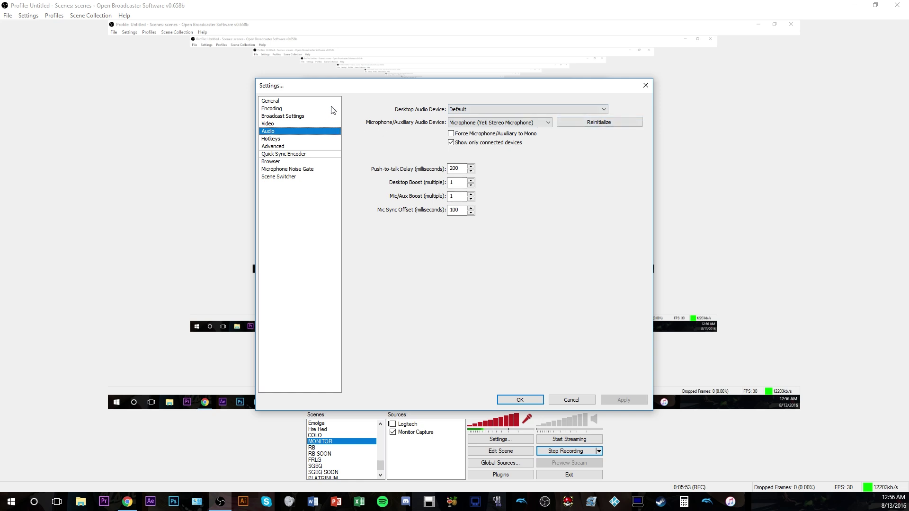
pyautogui.click(280, 139)
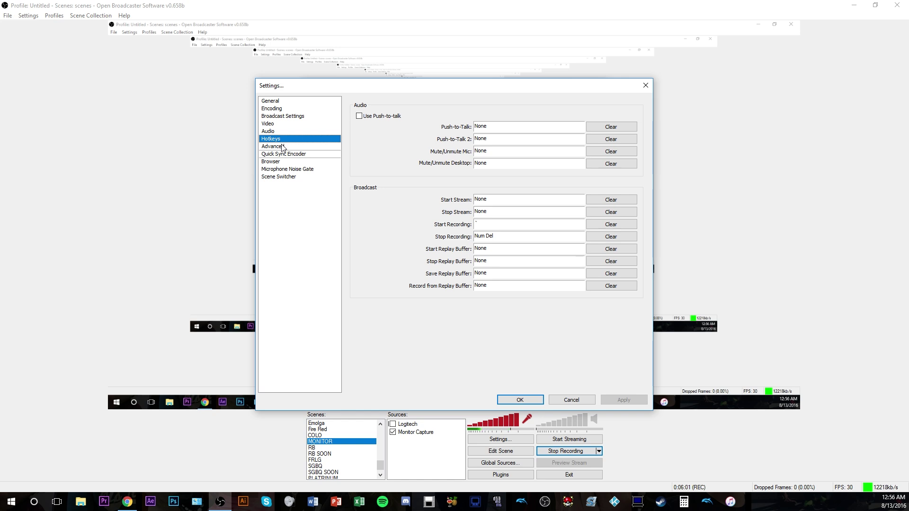
# Step: Show the Advanced settings with the veryfast x264 preset, main profile and keyframe interval 2
pyautogui.click(283, 147)
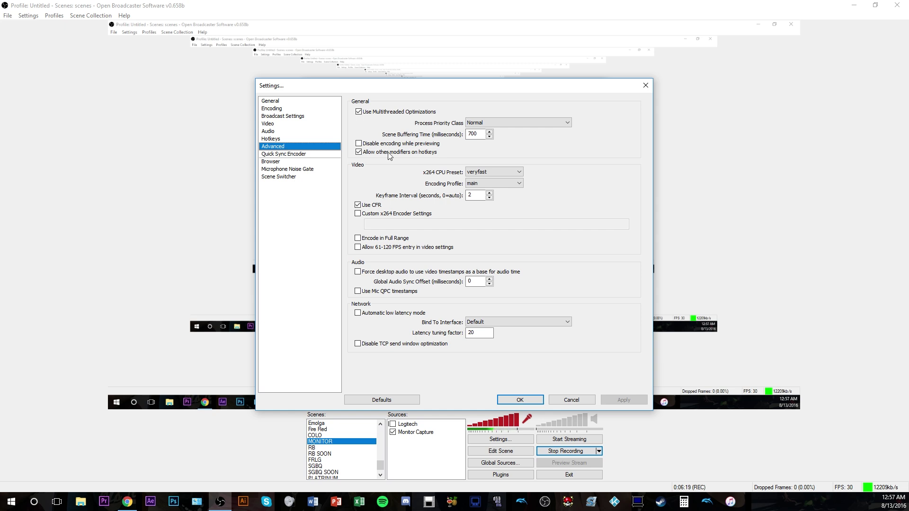
# Step: List the x264 CPU presets from ultrafast to slower, leaving veryfast selected
pyautogui.click(481, 173)
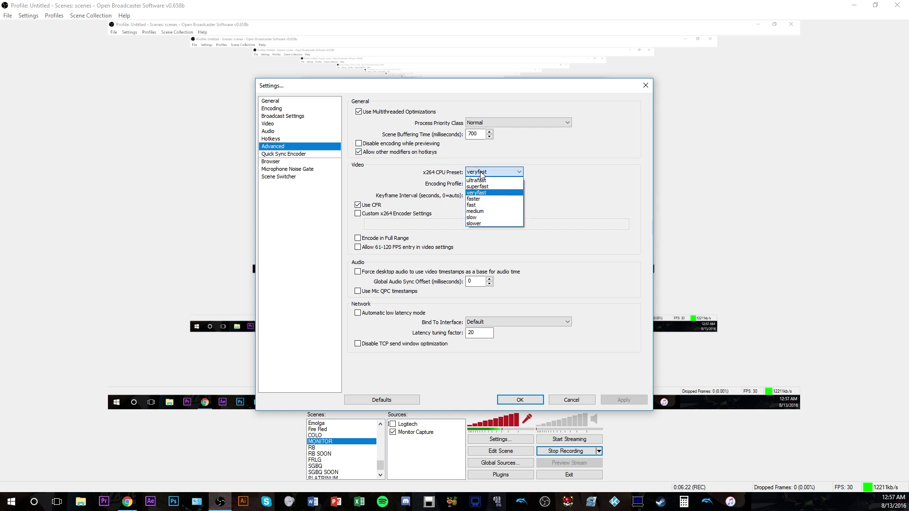
pyautogui.click(481, 173)
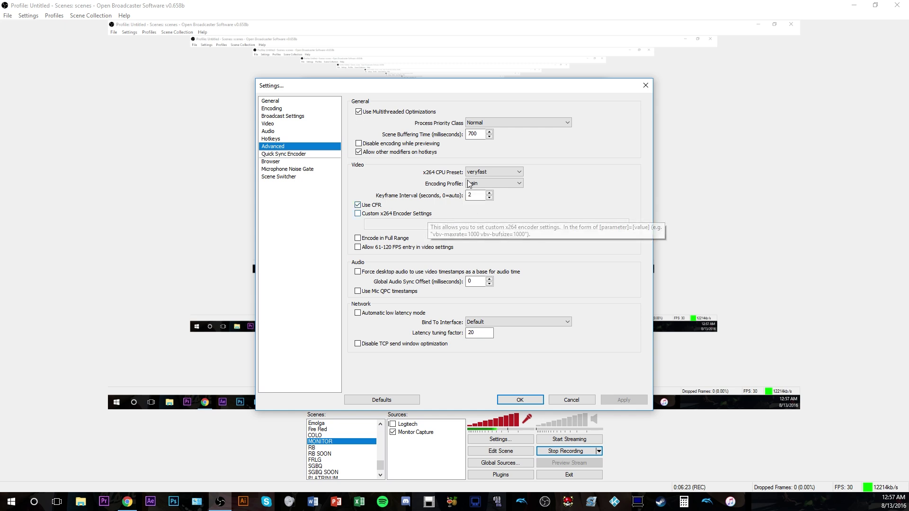
pyautogui.click(478, 172)
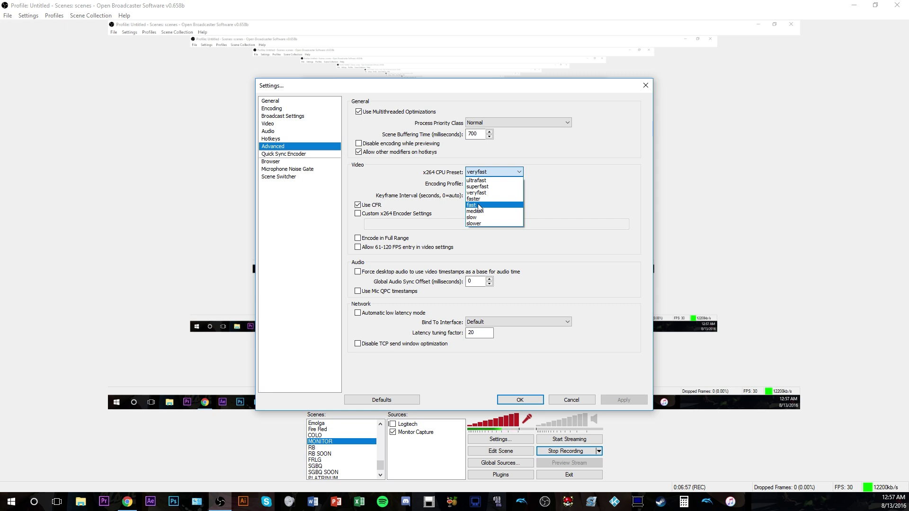
# Step: Keep veryfast as the x264 CPU preset instead of switching to medium
pyautogui.click(476, 193)
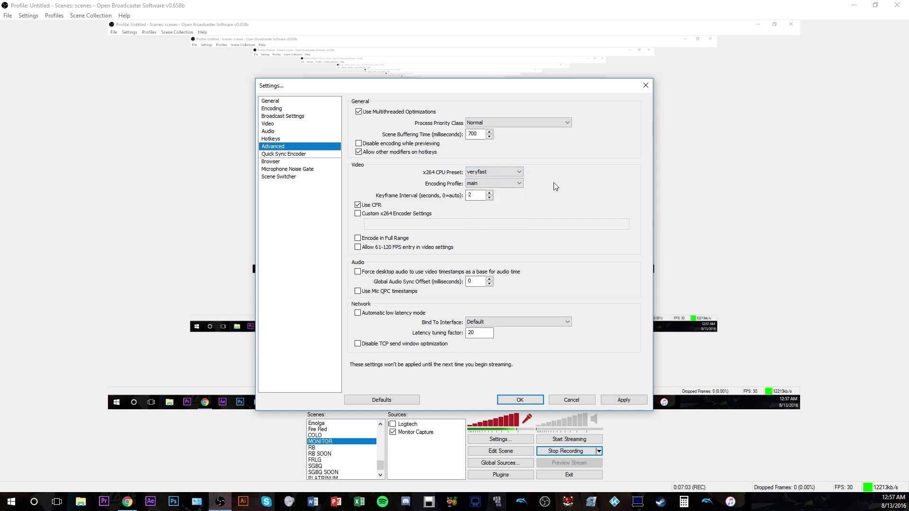
pyautogui.click(483, 171)
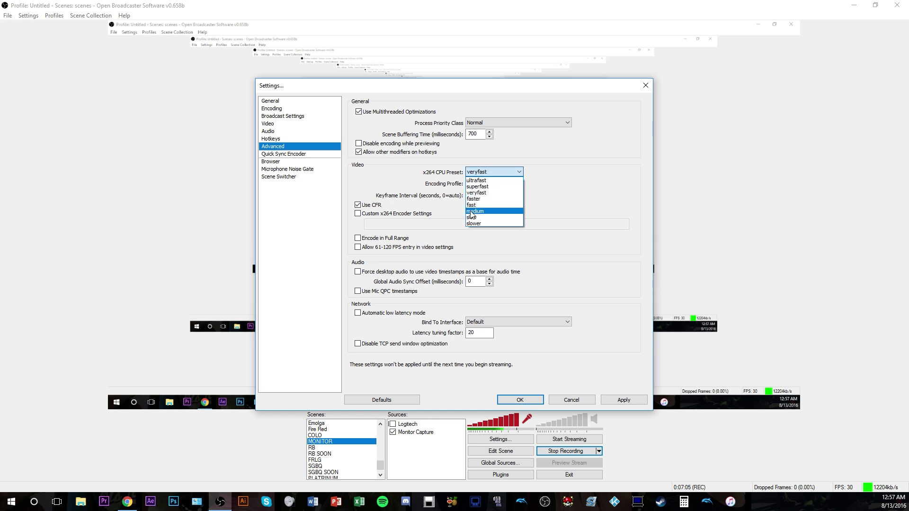
pyautogui.click(556, 187)
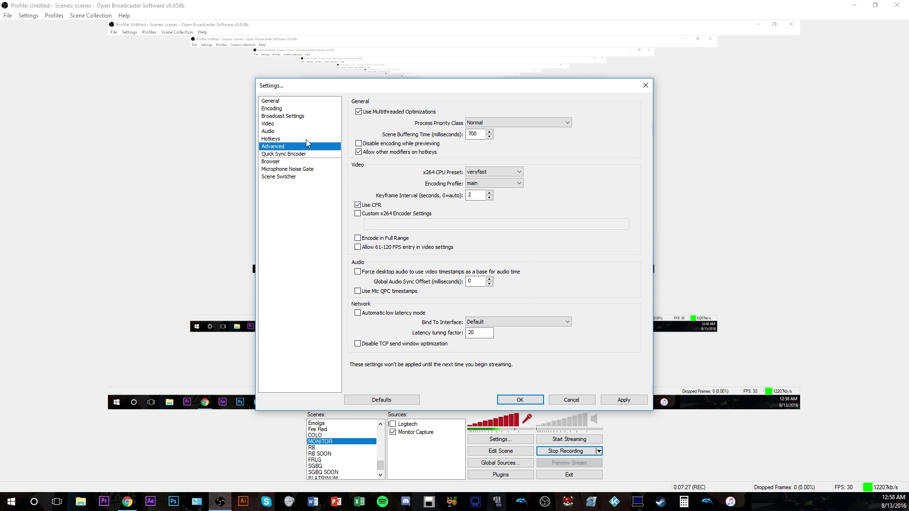
# Step: Review the Browser and Scene Switcher settings pages, declining to apply changes, then return to Advanced
pyautogui.click(286, 163)
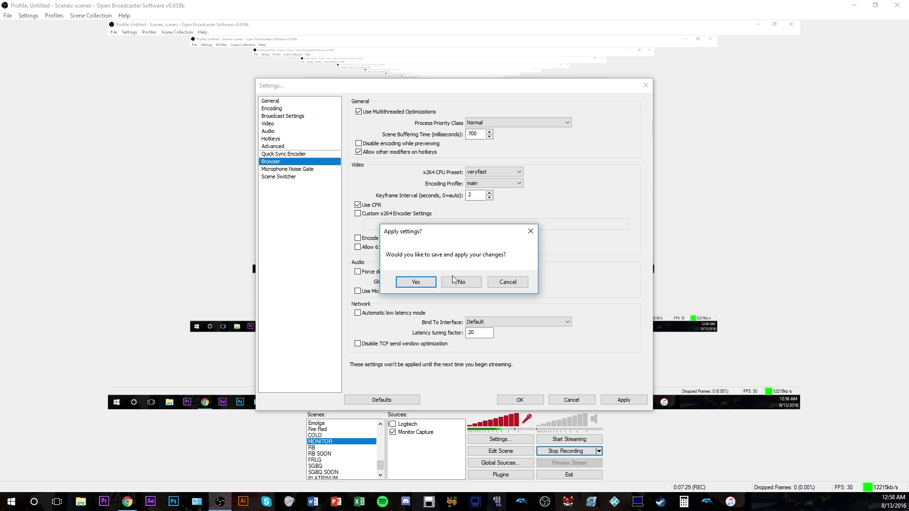
pyautogui.click(454, 281)
pyautogui.click(286, 176)
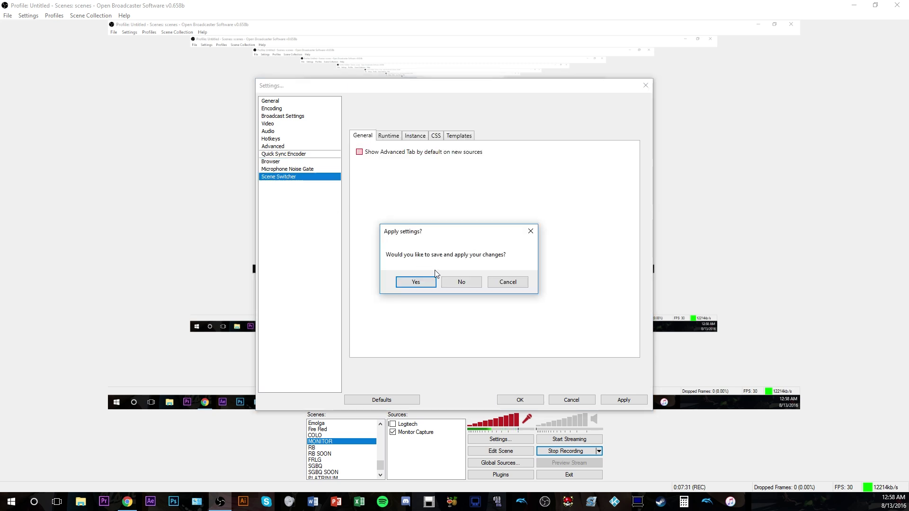
pyautogui.click(461, 282)
pyautogui.click(280, 162)
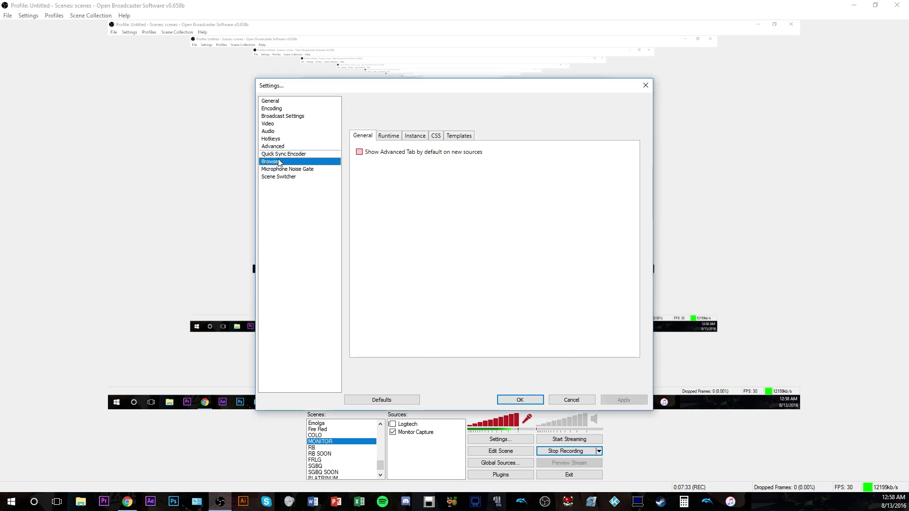
pyautogui.click(273, 146)
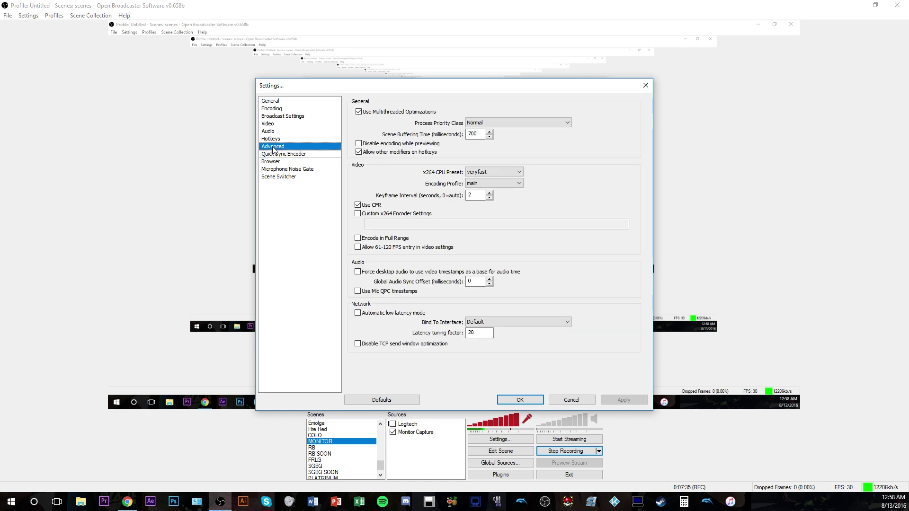
pyautogui.click(127, 502)
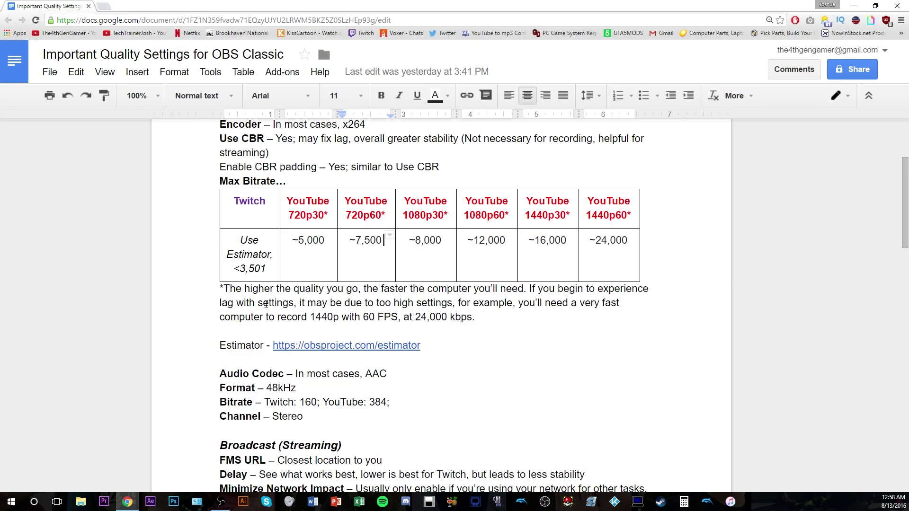
pyautogui.scroll(-3, 261, 265)
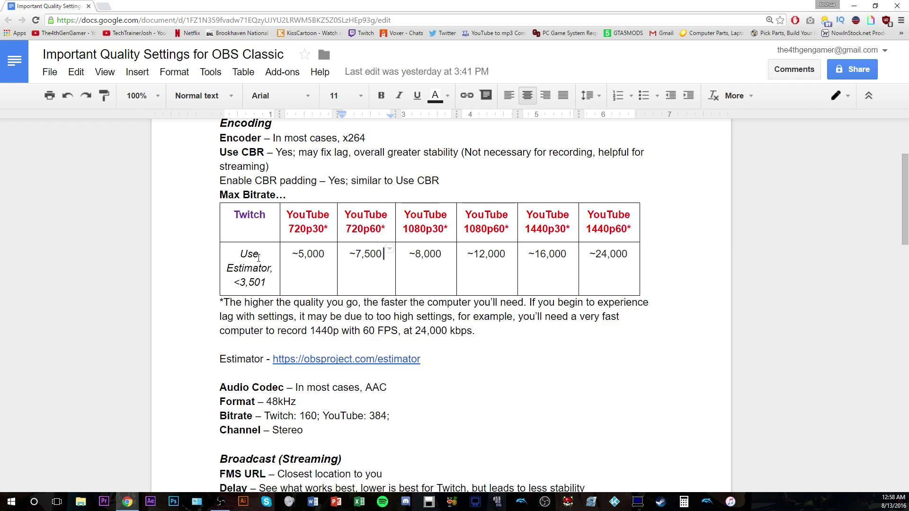
pyautogui.scroll(2, 259, 260)
pyautogui.scroll(-7, 260, 260)
pyautogui.scroll(8, 262, 262)
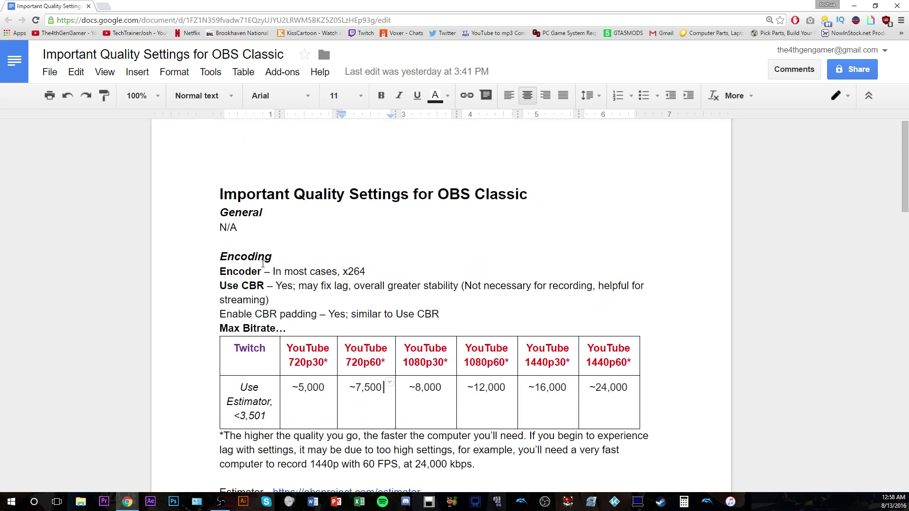
pyautogui.scroll(-18, 230, 211)
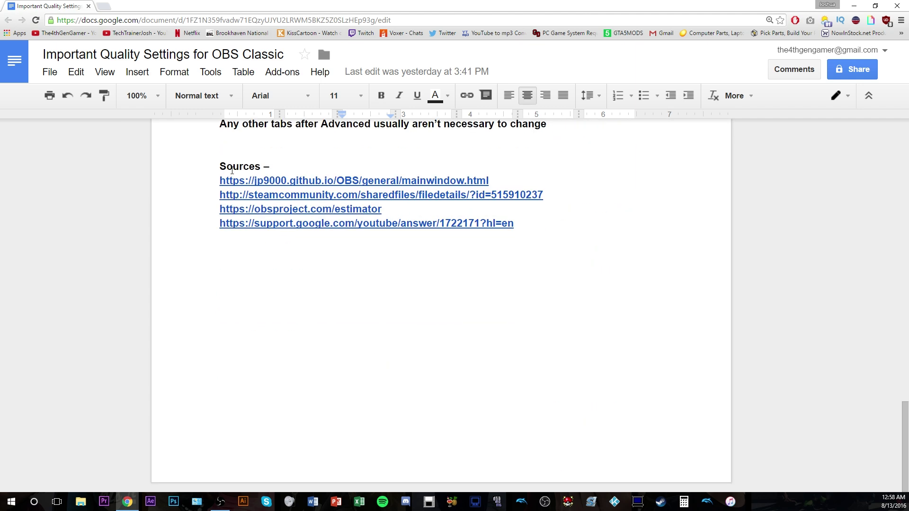
pyautogui.scroll(10, 466, 262)
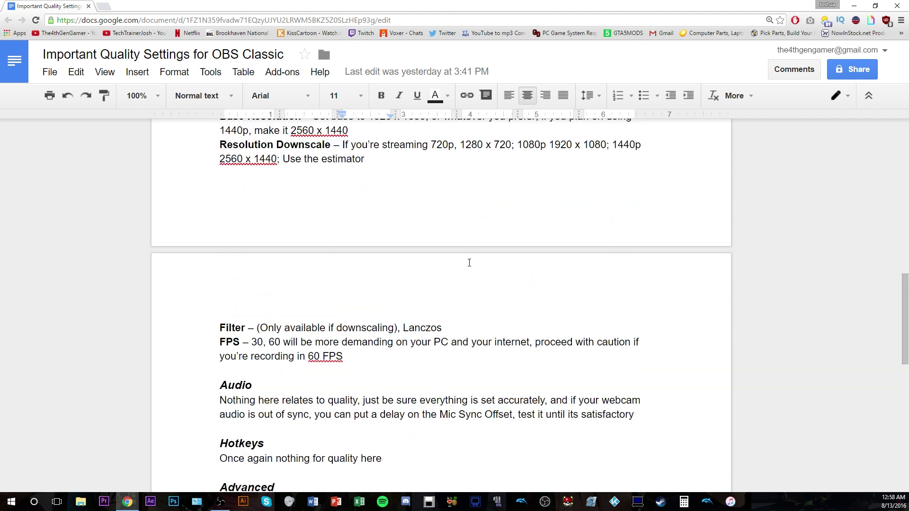
pyautogui.scroll(10, 469, 263)
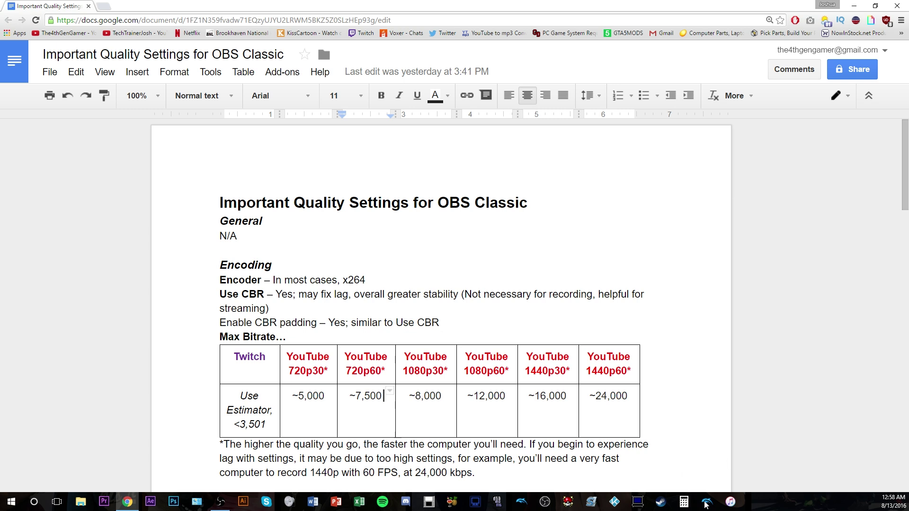
pyautogui.click(392, 269)
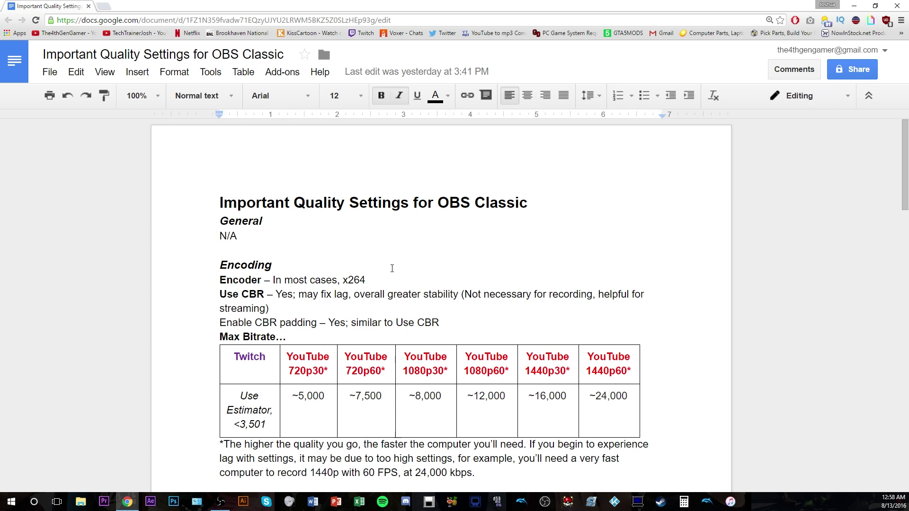